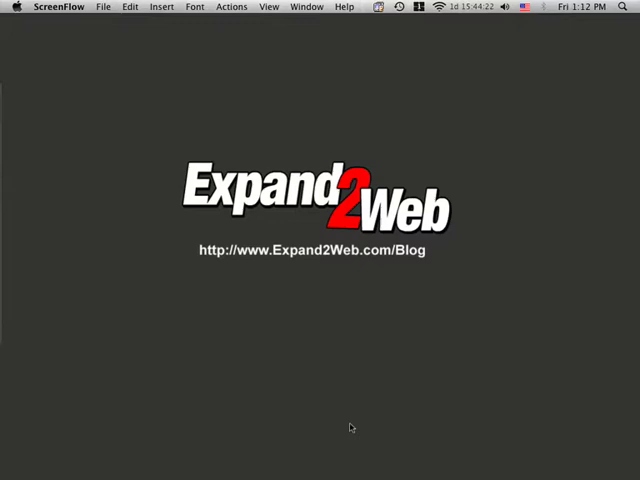
Step: Bring Safari's SmallBiz Find Us page with its directions map to the front
left_click(350, 455)
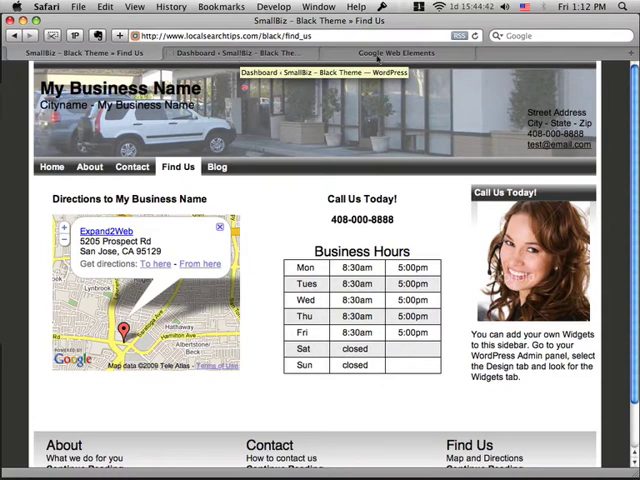
Step: Switch to the Google Web Elements page and reach the Maps element
left_click(400, 55)
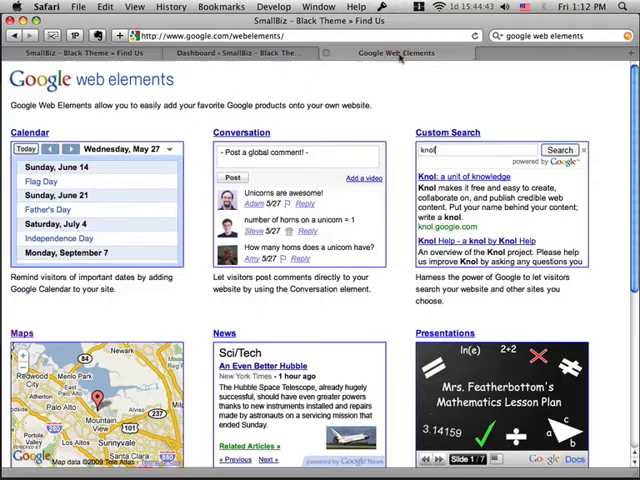
left_click(296, 36)
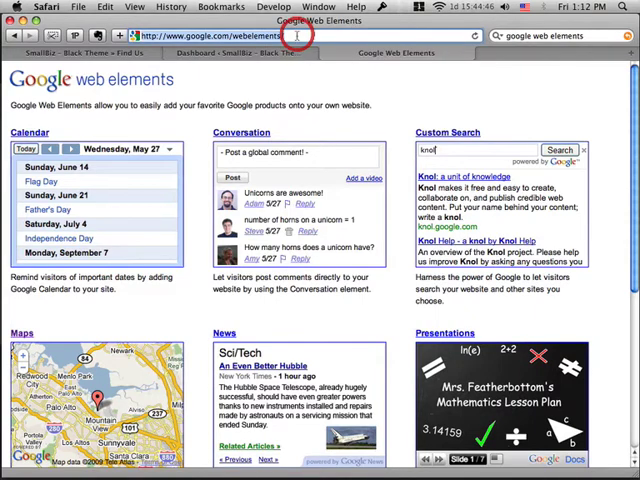
left_click(293, 108)
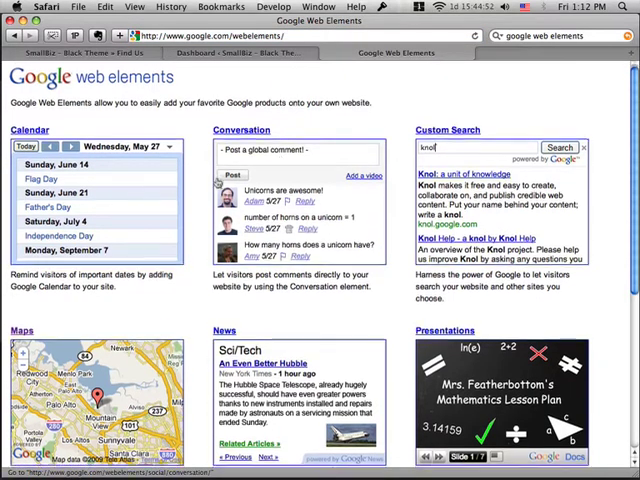
scroll(217, 181, "down", 2)
scroll(217, 181, "down", 2)
scroll(217, 181, "up", 1)
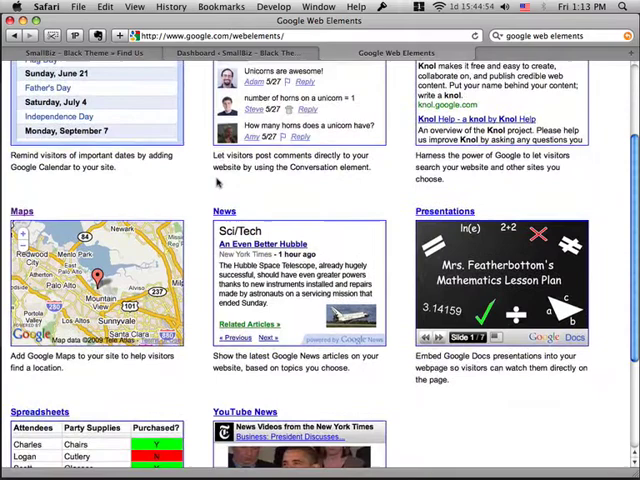
scroll(217, 181, "down", 1)
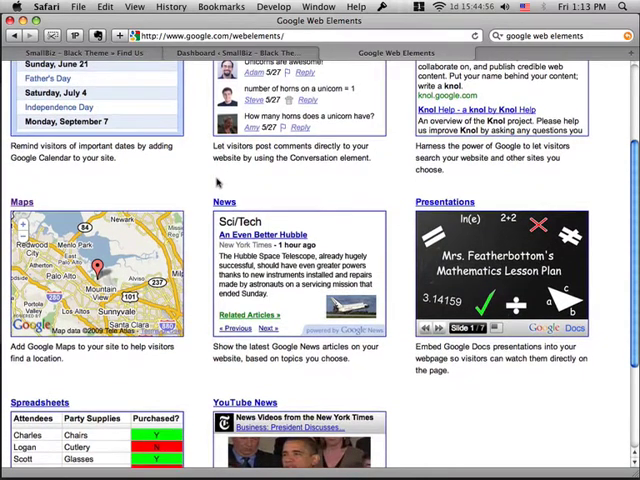
scroll(217, 181, "up", 2)
scroll(221, 184, "down", 1)
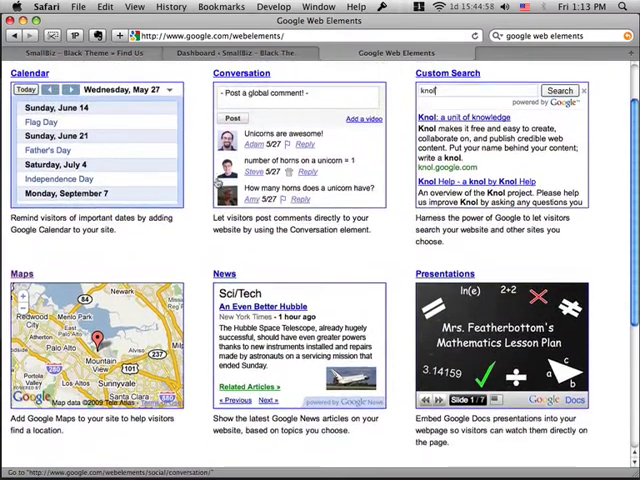
scroll(221, 184, "down", 1)
scroll(219, 182, "down", 1)
scroll(217, 181, "down", 1)
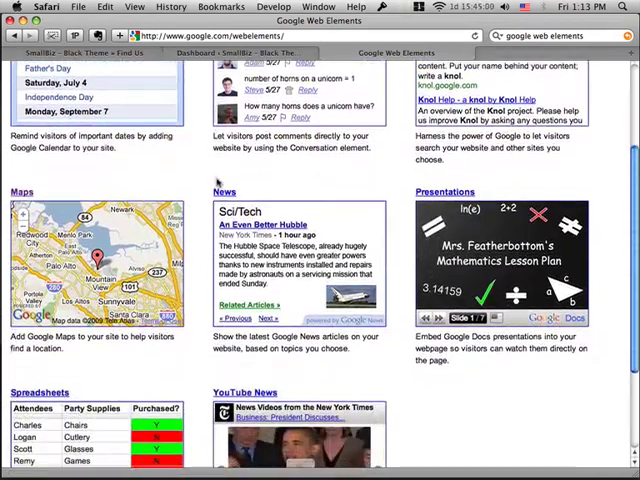
Step: Mark 5205 Prospect Road, San Jose, CA 95129 titled Expand2Web and select the map embed code
left_click(21, 191)
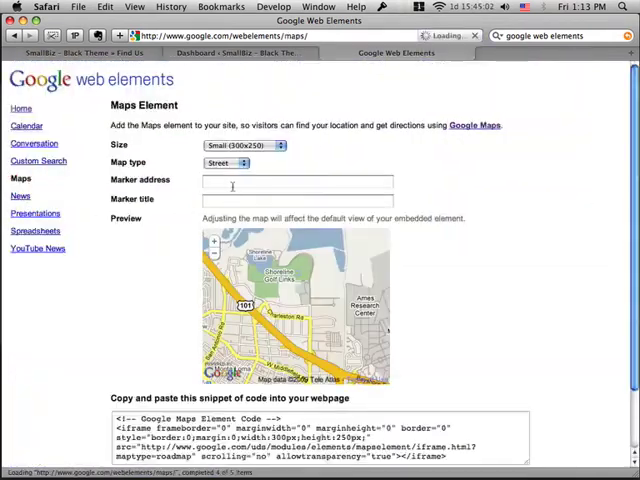
left_click(238, 184)
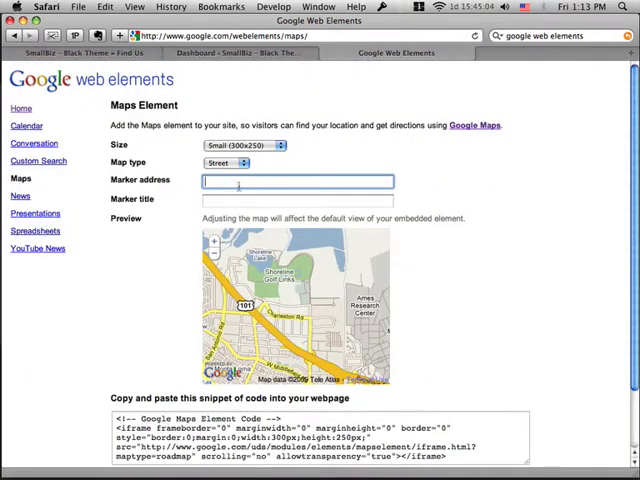
type("5205 Prospect Road, San Jose, CA 95129")
left_click(246, 199)
type("5205 Prospect RdE")
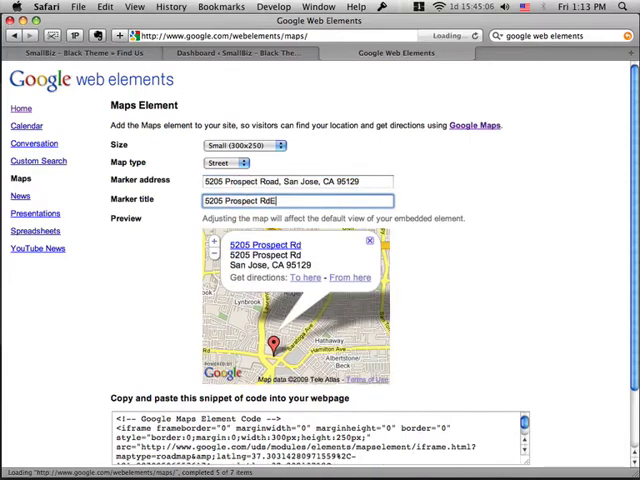
type("xpand2Web")
key("Return")
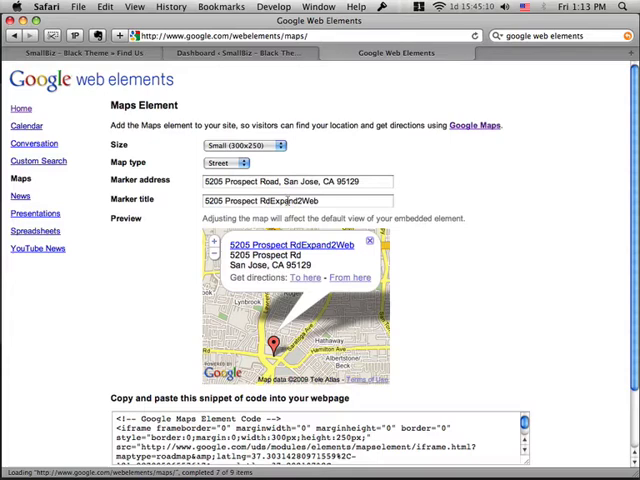
left_click_drag(271, 200, 174, 201)
key("BackSpace")
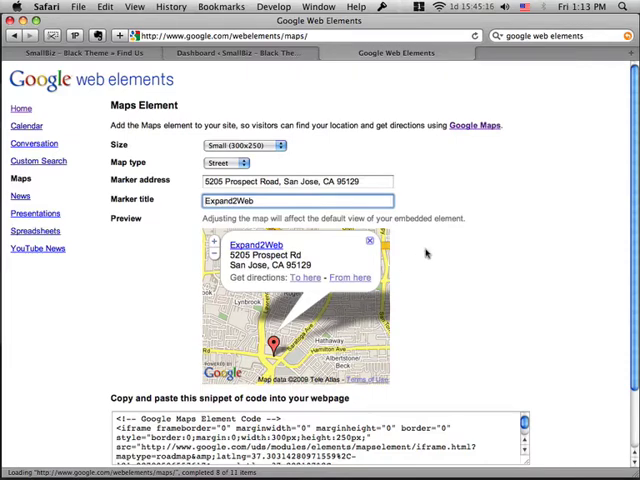
scroll(633, 181, "down", 3)
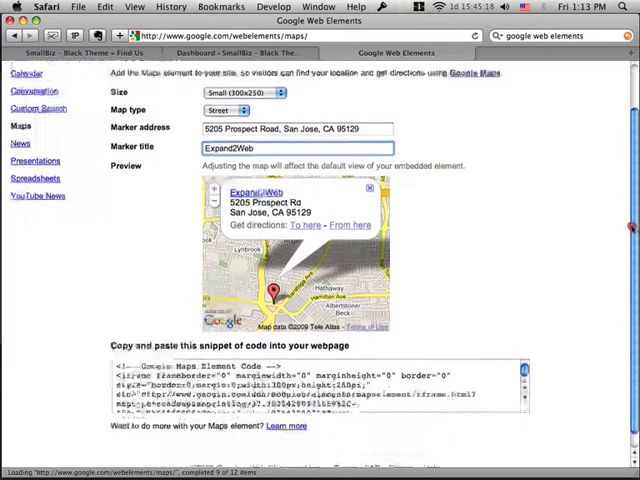
left_click(241, 351)
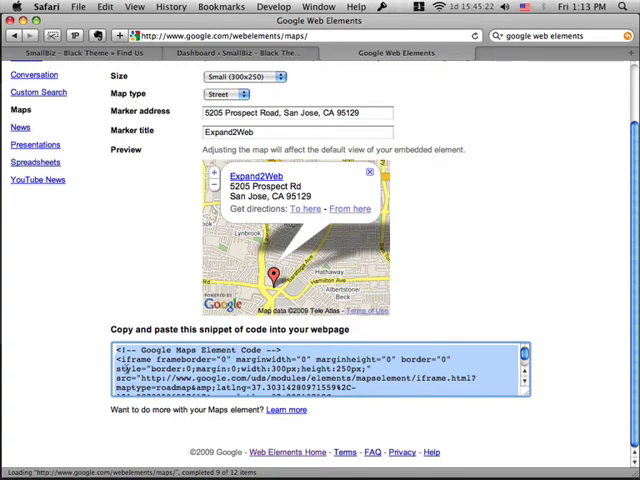
scroll(464, 274, "up", 2)
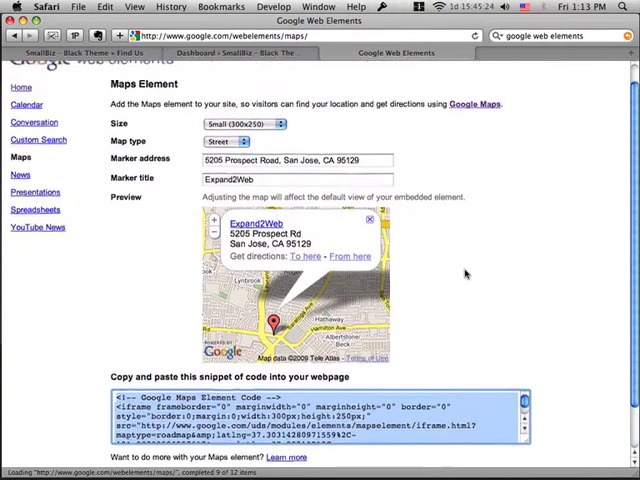
scroll(464, 274, "up", 1)
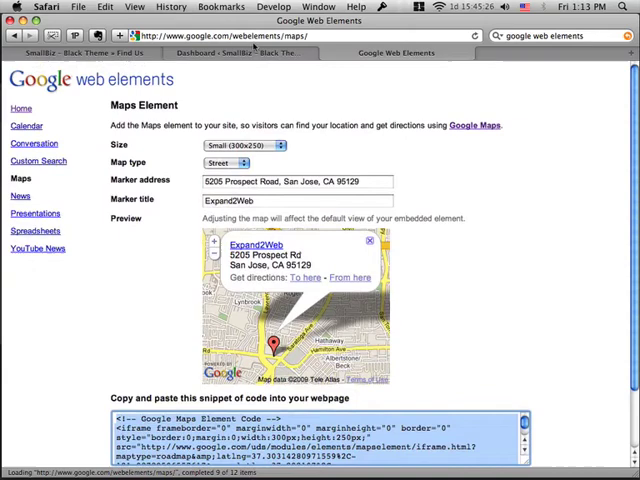
Step: Reach the SmallBiz Options page under Appearance in the WordPress dashboard
left_click(244, 53)
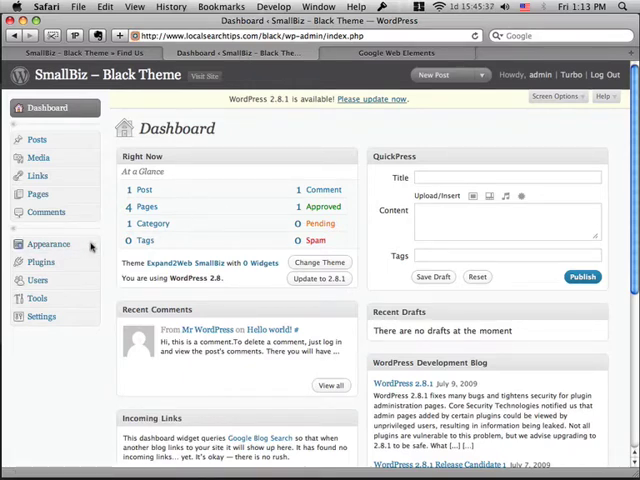
left_click(90, 246)
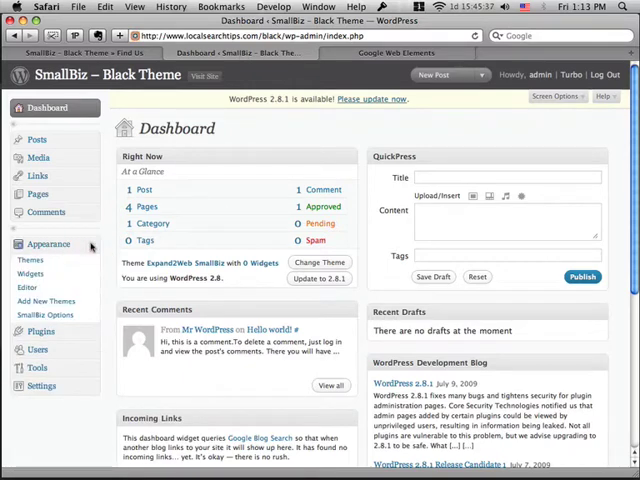
left_click(76, 318)
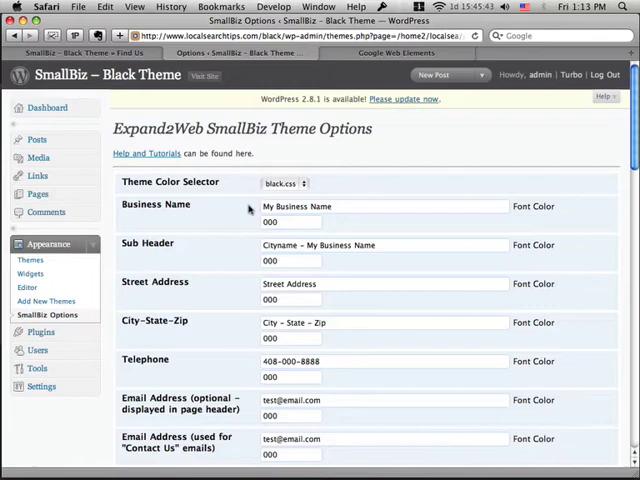
scroll(236, 215, "down", 1)
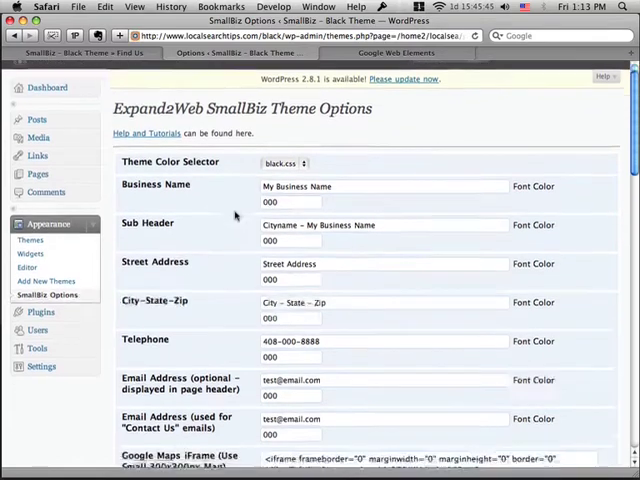
scroll(236, 215, "down", 1)
scroll(236, 215, "down", 3)
scroll(236, 215, "down", 1)
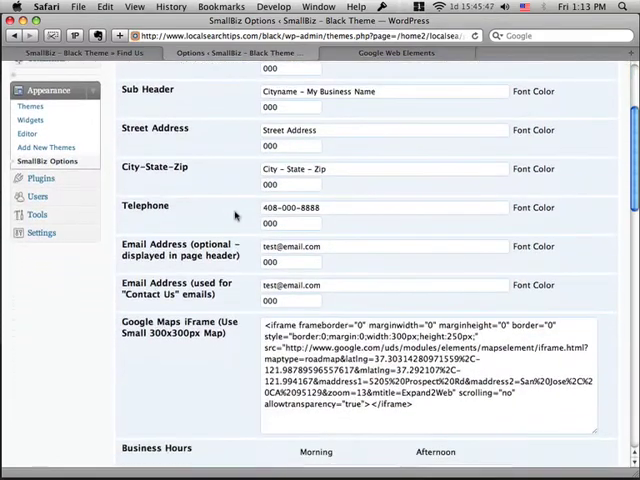
scroll(236, 215, "down", 1)
scroll(236, 215, "down", 1)
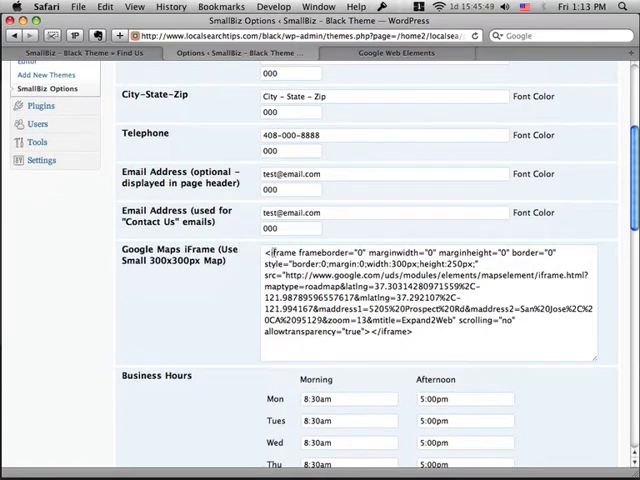
Step: Swap the old iFrame code for the new embed code, drop its comment line, and save changes
triple_click(267, 253)
key("BackSpace")
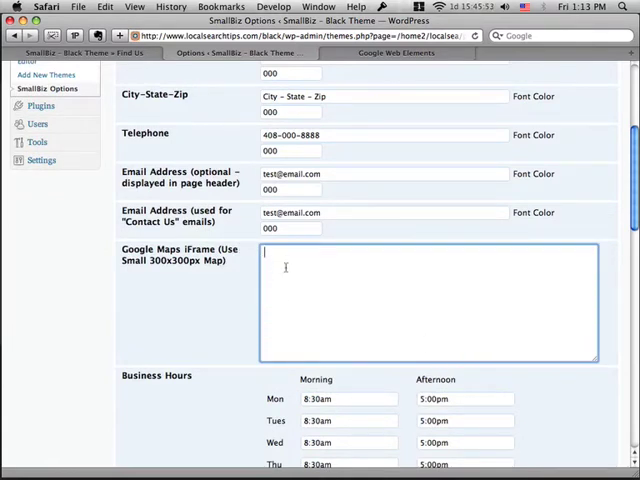
key("super+v")
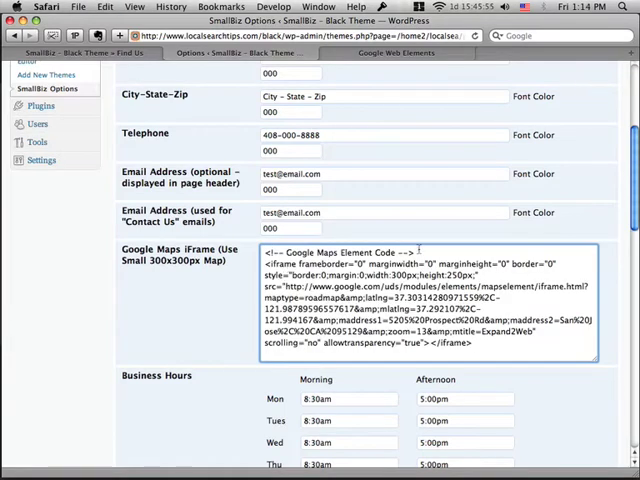
left_click_drag(419, 252, 262, 252)
key("BackSpace")
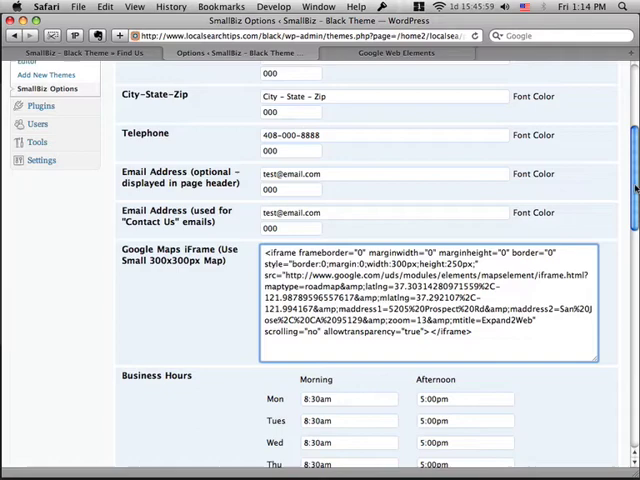
scroll(532, 289, "down", 15)
scroll(416, 312, "down", 3)
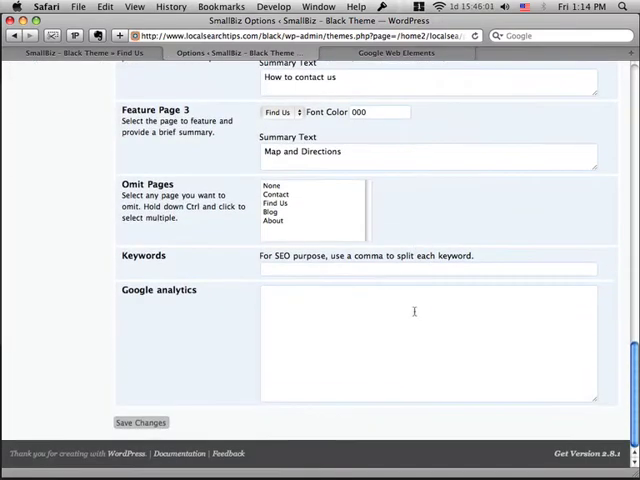
left_click(144, 423)
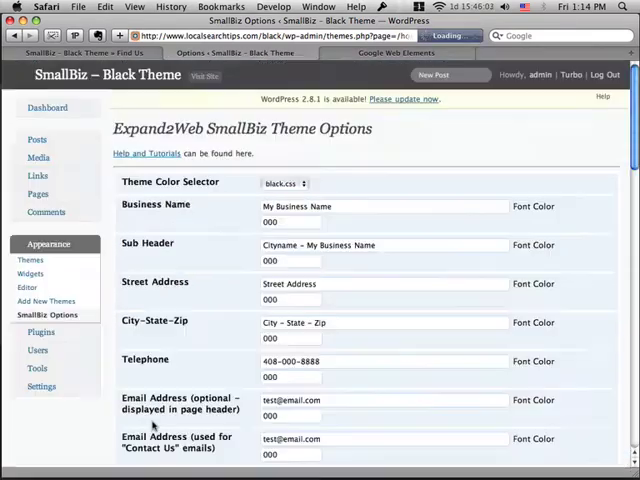
left_click(112, 54)
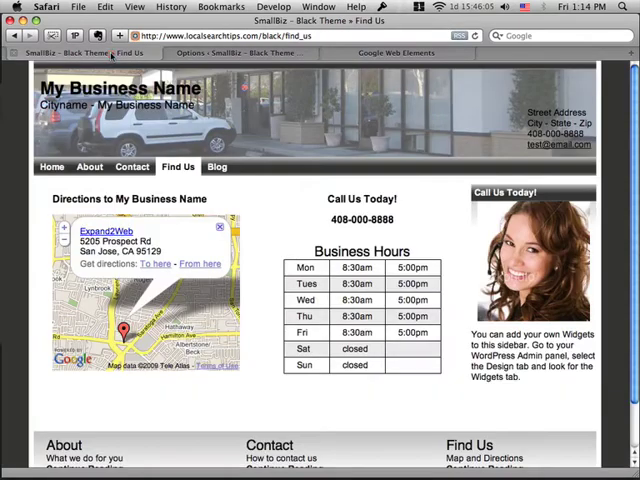
key("super+r")
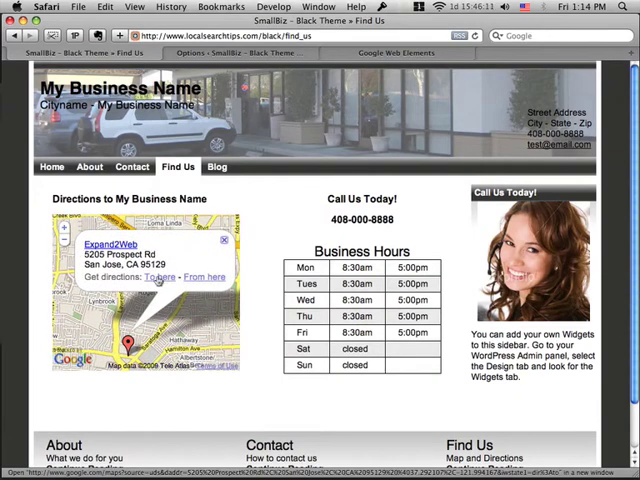
left_click(158, 278)
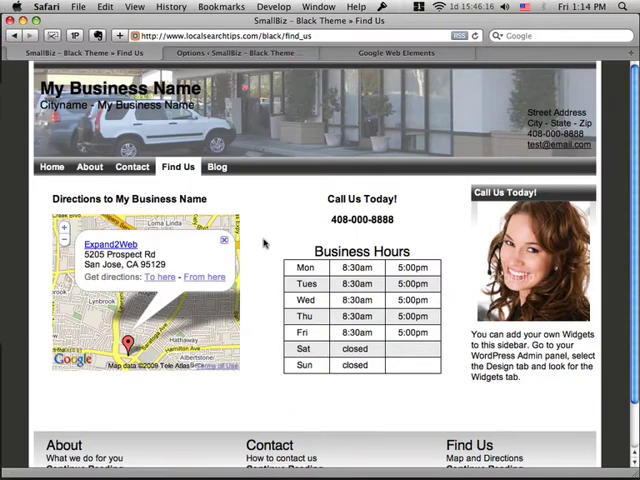
left_click(247, 53)
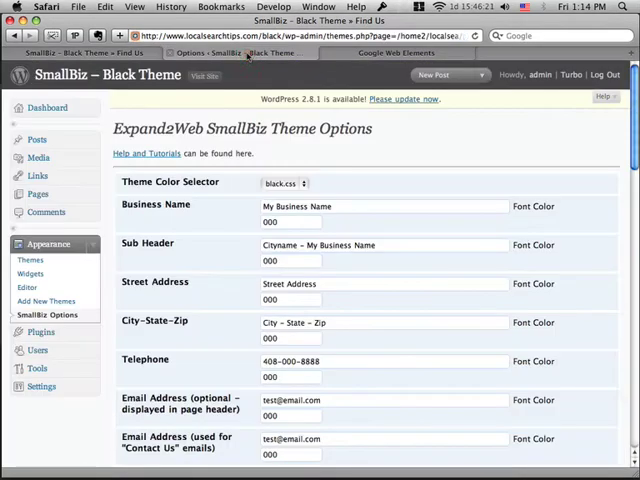
Step: Add a new page and title it 'Alternate Directions'
left_click(45, 196)
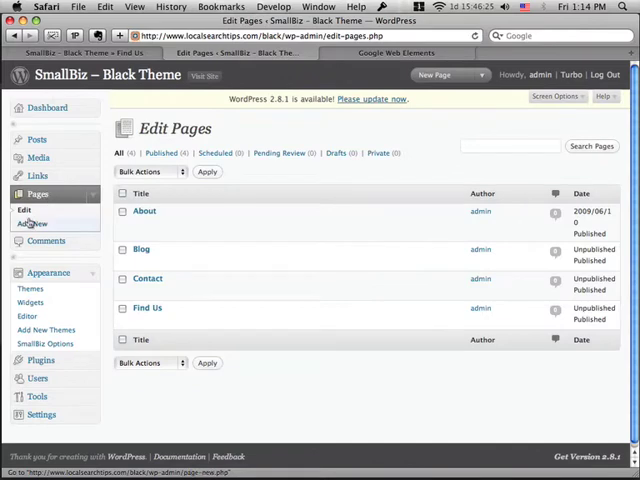
left_click(40, 225)
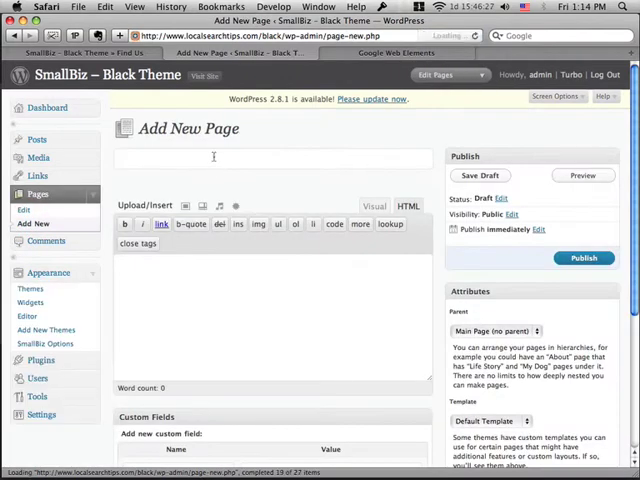
type("Alternat")
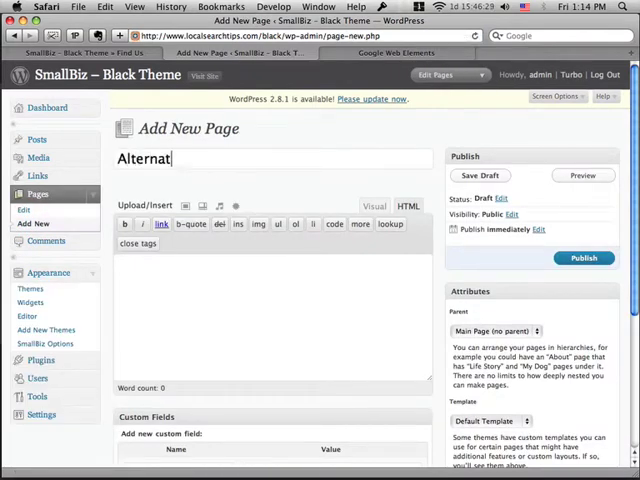
type("e dir")
key("BackSpace")
key("BackSpace")
type("D")
type("irections")
key("Tab")
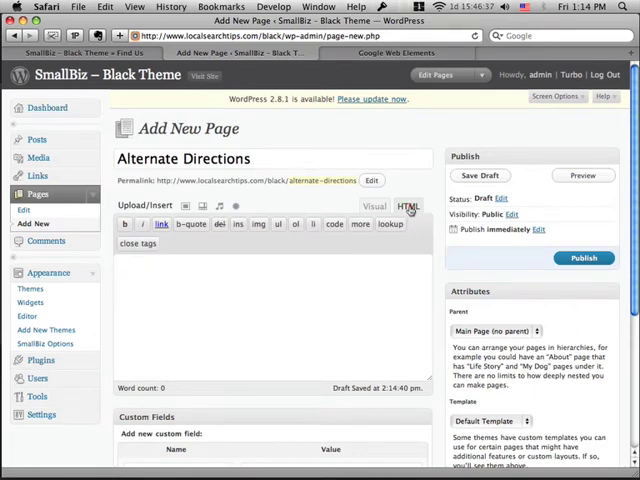
Step: Paste the map iframe code into the page's HTML body and preview the page
left_click(375, 207)
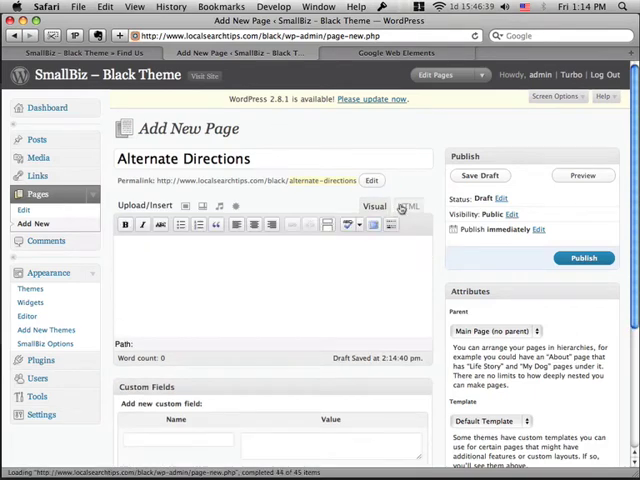
left_click(406, 207)
left_click(157, 275)
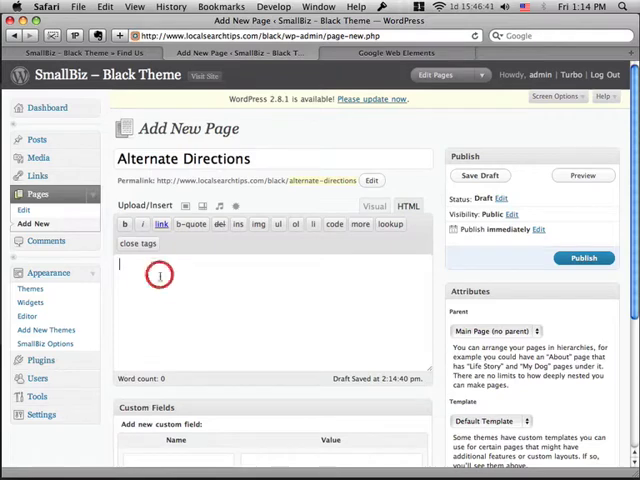
key("super+v")
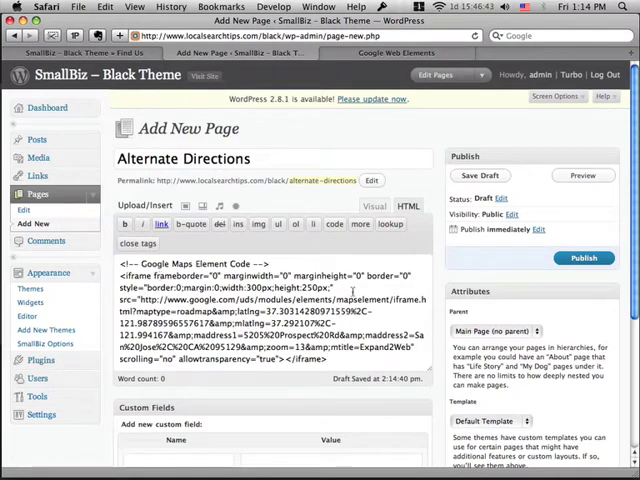
left_click(580, 178)
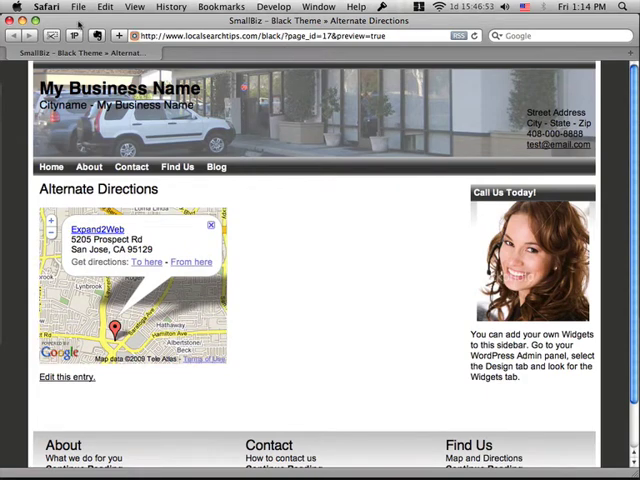
Step: Close the preview window to return to the Alternate Directions editor
left_click(9, 20)
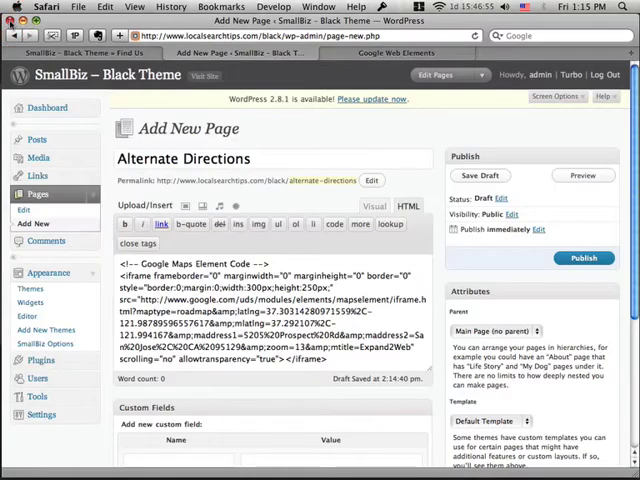